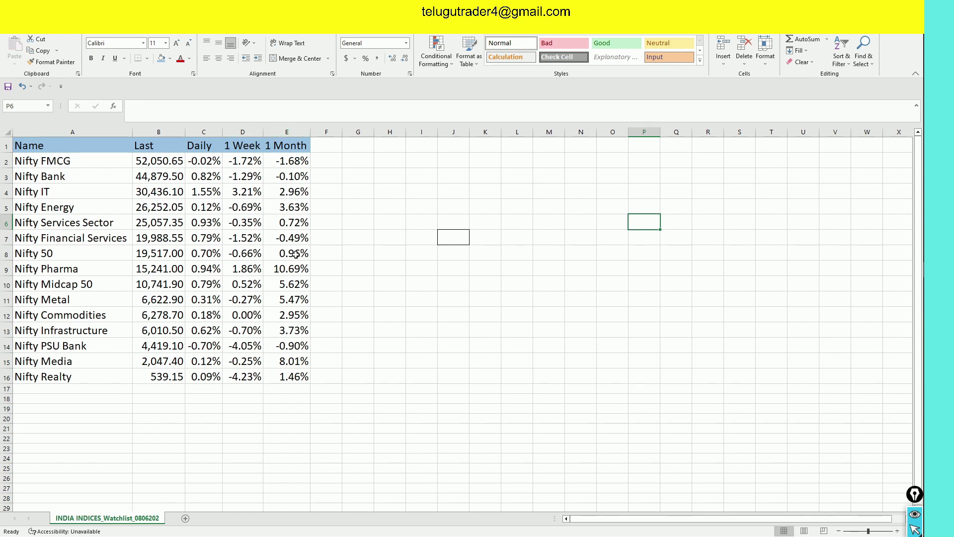
{"action": "left_click", "coordinate": [89, 162]}
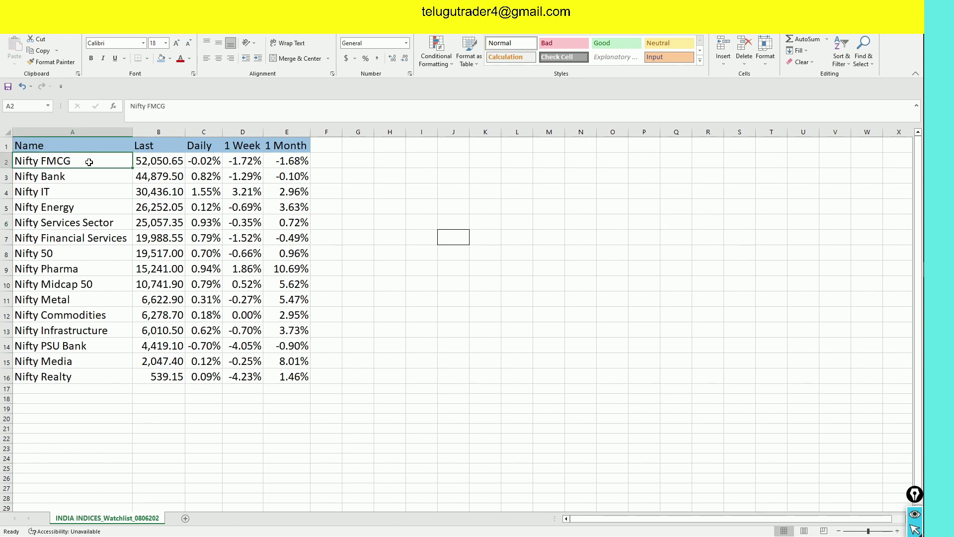
{"action": "left_click", "coordinate": [87, 284]}
{"action": "left_click", "coordinate": [347, 237]}
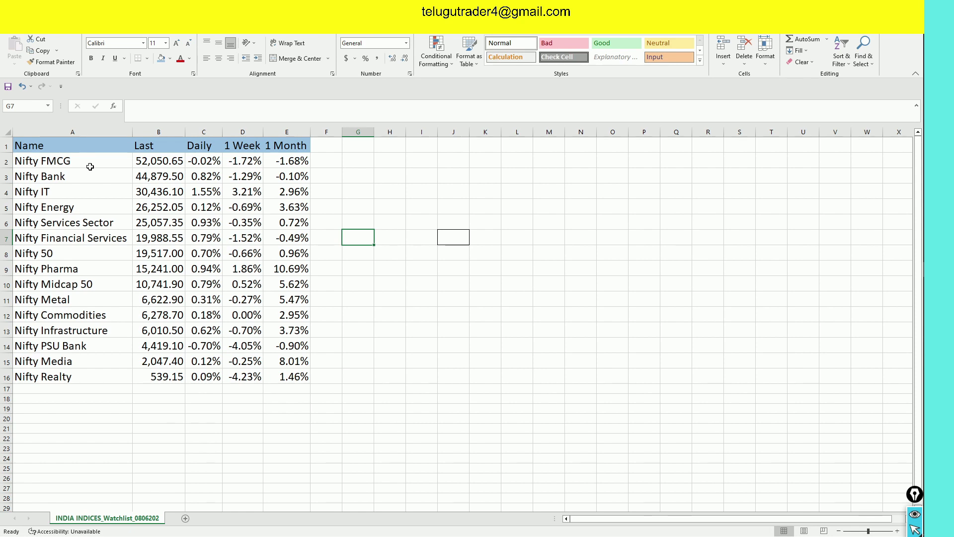
Sort the index table by the 1 Week column from largest to smallest, expanding the selection to all columns
{"action": "left_click", "coordinate": [244, 130]}
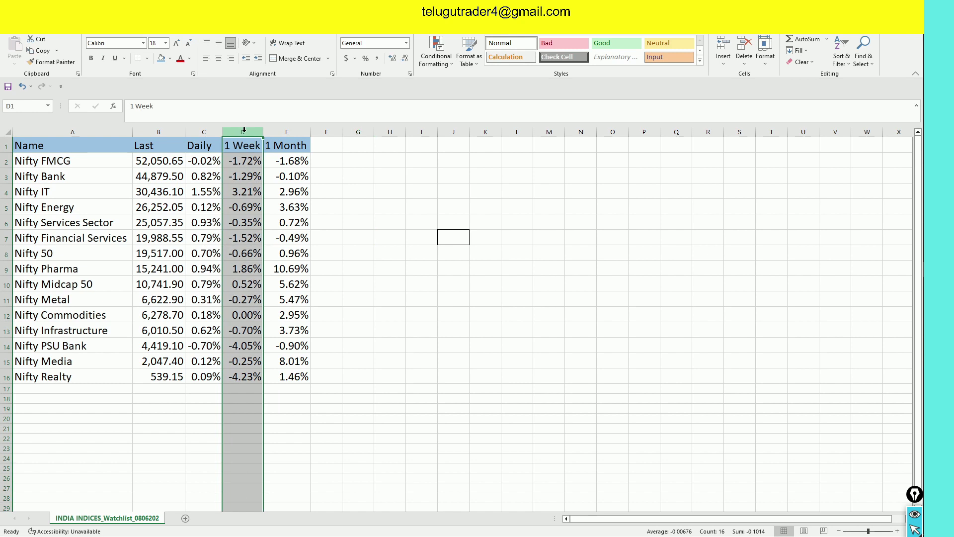
{"action": "left_click", "coordinate": [848, 58]}
{"action": "left_click", "coordinate": [867, 88]}
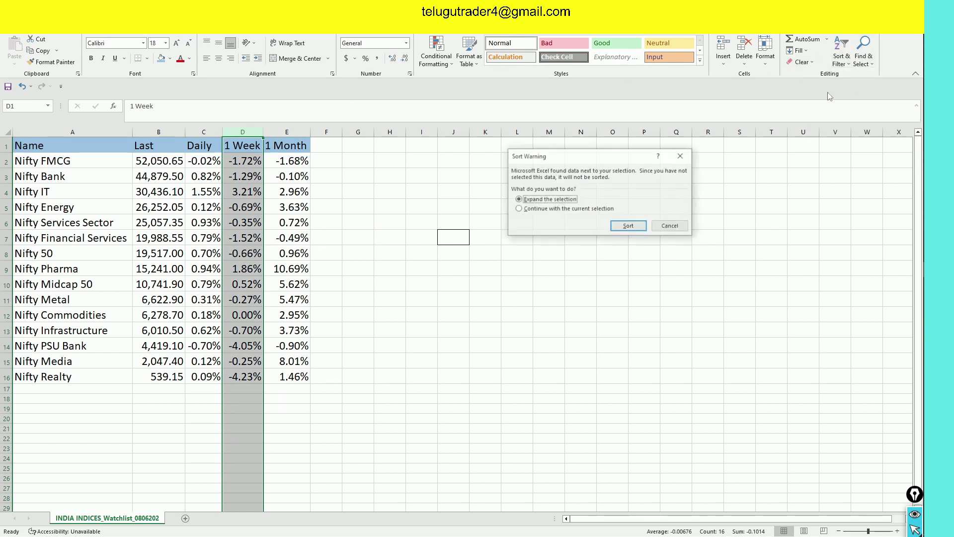
{"action": "left_click", "coordinate": [640, 231]}
{"action": "left_click", "coordinate": [398, 207]}
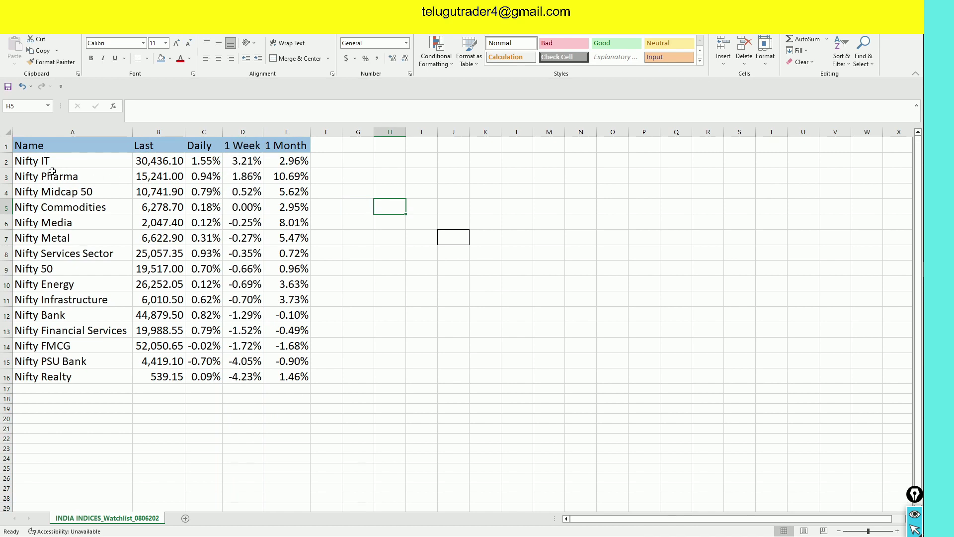
Tick Nifty IT, Nifty Pharma and Nifty Midcap 50 with the pen, write "+ve" above 1 Week, and clear the ink
{"action": "key", "text": "ctrl+shift+f"}
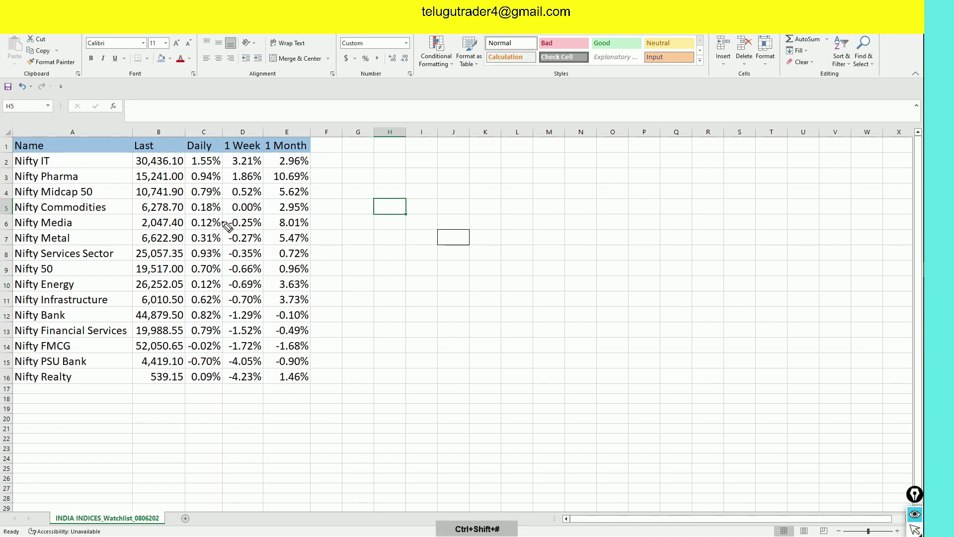
{"action": "left_click_drag", "start_coordinate": [73, 155], "coordinate": [92, 145]}
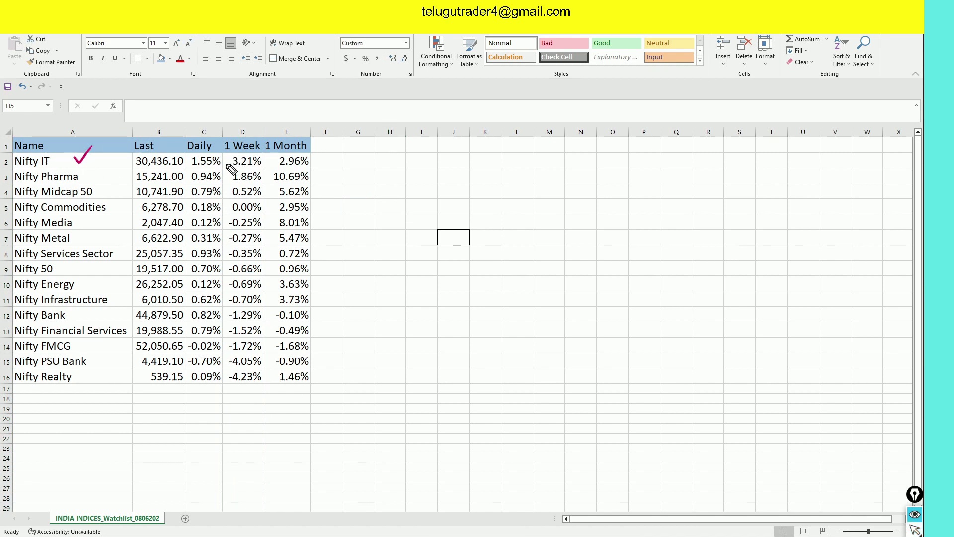
{"action": "left_click_drag", "start_coordinate": [223, 165], "coordinate": [259, 118]}
{"action": "left_click_drag", "start_coordinate": [85, 173], "coordinate": [100, 166]}
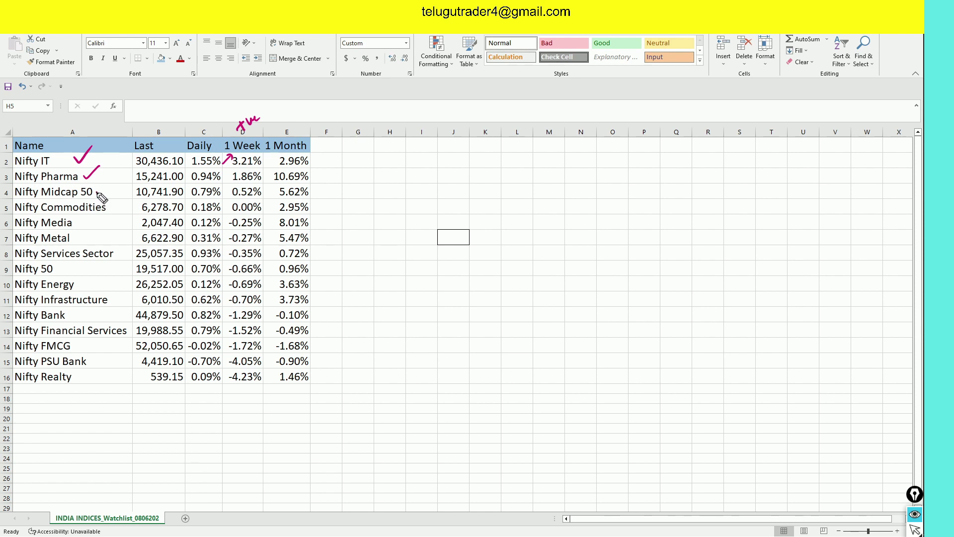
{"action": "left_click_drag", "start_coordinate": [98, 193], "coordinate": [108, 186]}
{"action": "mouse_move", "coordinate": [237, 185]}
{"action": "left_mouse_down"}
{"action": "mouse_move", "coordinate": [248, 203]}
{"action": "mouse_move", "coordinate": [240, 180]}
{"action": "left_mouse_up"}
{"action": "mouse_move", "coordinate": [109, 209]}
{"action": "left_mouse_down"}
{"action": "mouse_move", "coordinate": [121, 208]}
{"action": "mouse_move", "coordinate": [119, 220]}
{"action": "left_mouse_up"}
{"action": "key", "text": "ctrl+shift+7"}
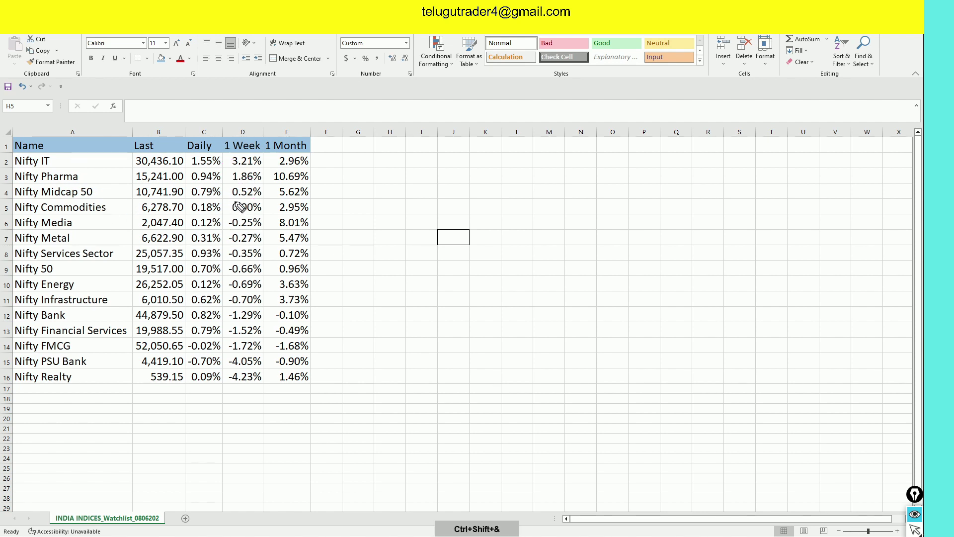
Circle the 1 Week value of Nifty Commodities, hash-mark its name, and tick the last four weak indices plus Nifty Financial Services
{"action": "mouse_move", "coordinate": [239, 206]}
{"action": "left_mouse_down"}
{"action": "mouse_move", "coordinate": [230, 219]}
{"action": "mouse_move", "coordinate": [262, 218]}
{"action": "mouse_move", "coordinate": [261, 199]}
{"action": "mouse_move", "coordinate": [226, 209]}
{"action": "left_mouse_up"}
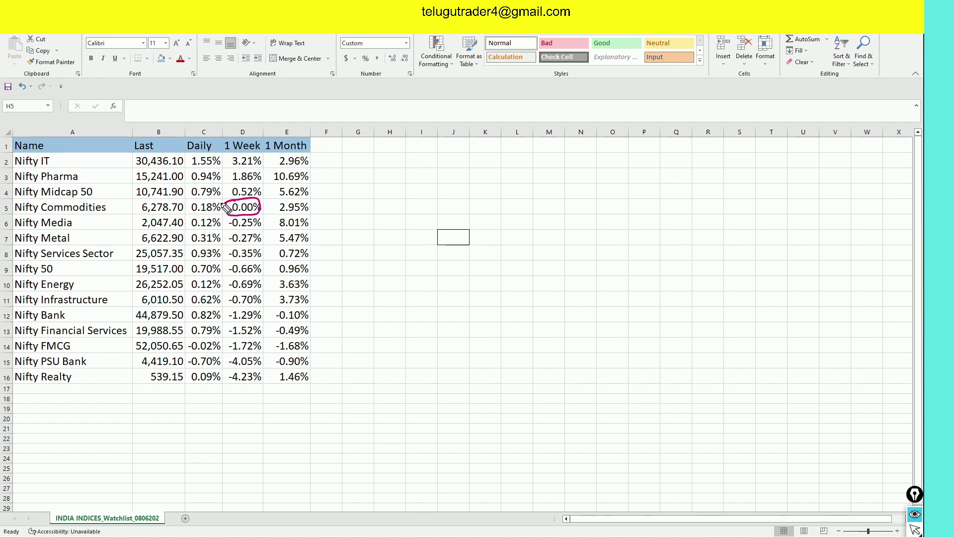
{"action": "left_click_drag", "start_coordinate": [114, 203], "coordinate": [117, 213]}
{"action": "left_click_drag", "start_coordinate": [109, 207], "coordinate": [122, 208]}
{"action": "mouse_move", "coordinate": [77, 379]}
{"action": "left_mouse_down"}
{"action": "mouse_move", "coordinate": [109, 352]}
{"action": "mouse_move", "coordinate": [99, 343]}
{"action": "mouse_move", "coordinate": [122, 319]}
{"action": "left_mouse_up"}
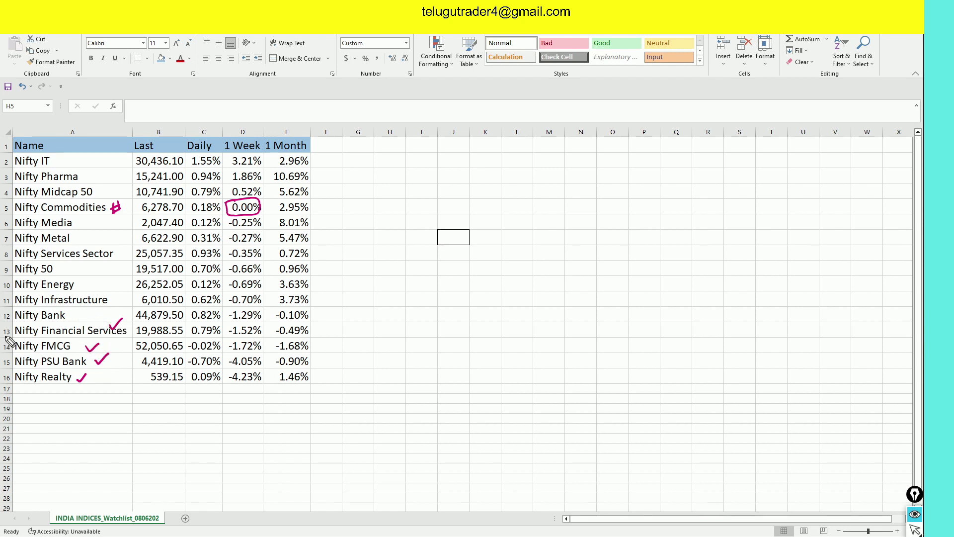
{"action": "left_click_drag", "start_coordinate": [3, 335], "coordinate": [11, 329]}
Draw an arrow from the Nifty Financial Services row to a falling zigzag with handwritten notes, and clear all ink
{"action": "mouse_move", "coordinate": [313, 333]}
{"action": "left_mouse_down"}
{"action": "mouse_move", "coordinate": [465, 294]}
{"action": "mouse_move", "coordinate": [587, 216]}
{"action": "mouse_move", "coordinate": [641, 262]}
{"action": "mouse_move", "coordinate": [663, 226]}
{"action": "mouse_move", "coordinate": [688, 222]}
{"action": "mouse_move", "coordinate": [714, 237]}
{"action": "left_mouse_up"}
{"action": "left_click_drag", "start_coordinate": [715, 196], "coordinate": [735, 225]}
{"action": "left_click_drag", "start_coordinate": [664, 224], "coordinate": [672, 253]}
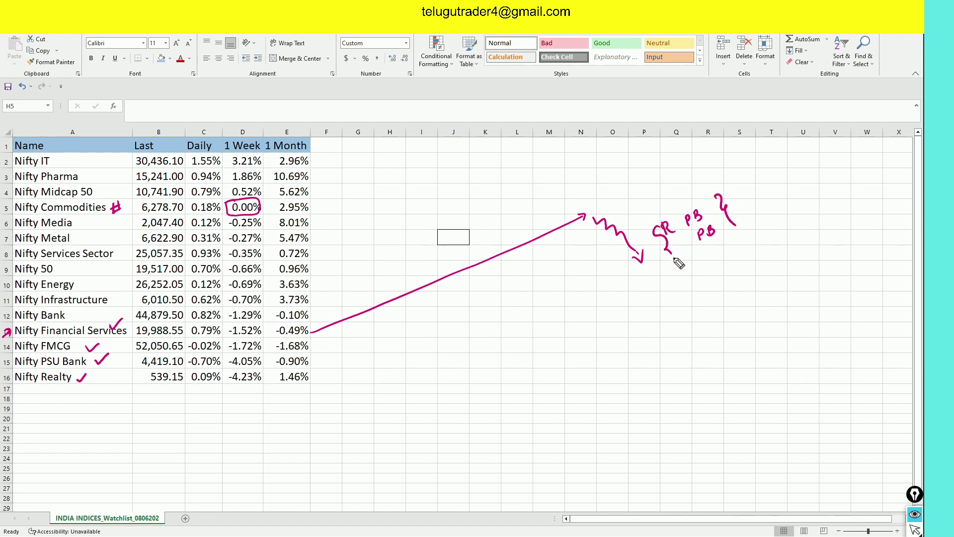
{"action": "key", "text": "space"}
{"action": "key", "text": "ctrl+shift+a"}
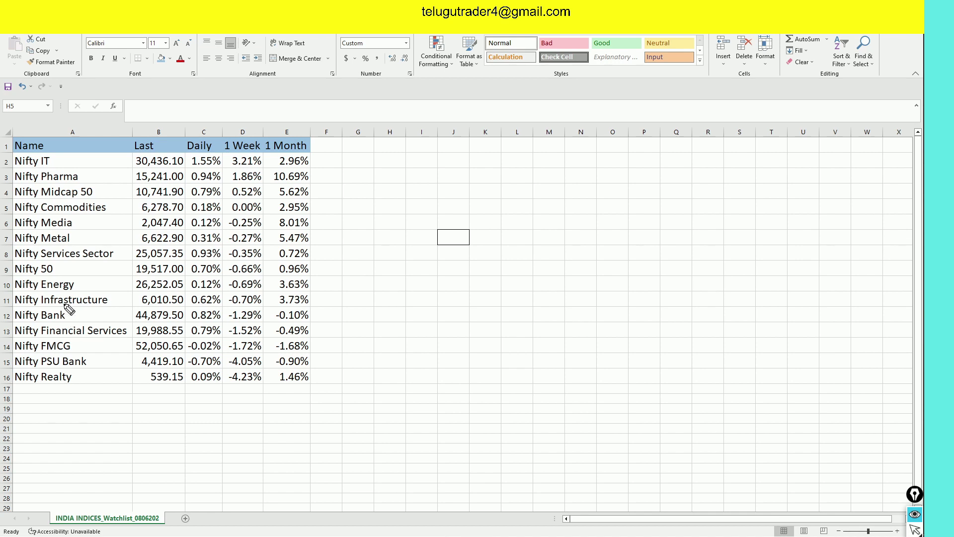
Tick the names in the first four index rows, bracket their values, and clear the ink to return to normal selection
{"action": "mouse_move", "coordinate": [54, 160]}
{"action": "left_mouse_down"}
{"action": "mouse_move", "coordinate": [69, 153]}
{"action": "mouse_move", "coordinate": [92, 174]}
{"action": "mouse_move", "coordinate": [100, 167]}
{"action": "mouse_move", "coordinate": [116, 182]}
{"action": "mouse_move", "coordinate": [114, 210]}
{"action": "mouse_move", "coordinate": [122, 200]}
{"action": "left_mouse_up"}
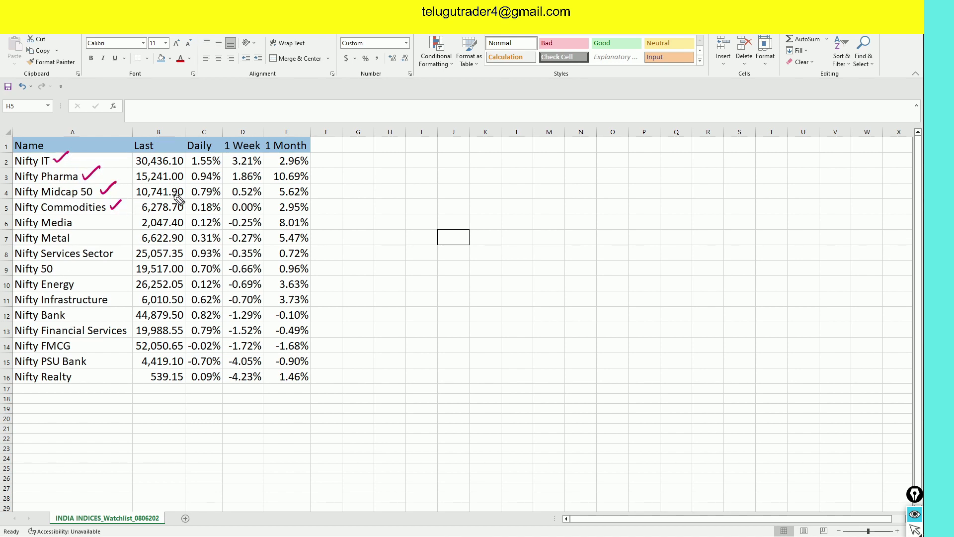
{"action": "mouse_move", "coordinate": [318, 158]}
{"action": "left_mouse_down"}
{"action": "mouse_move", "coordinate": [324, 155]}
{"action": "mouse_move", "coordinate": [328, 197]}
{"action": "mouse_move", "coordinate": [320, 227]}
{"action": "left_mouse_up"}
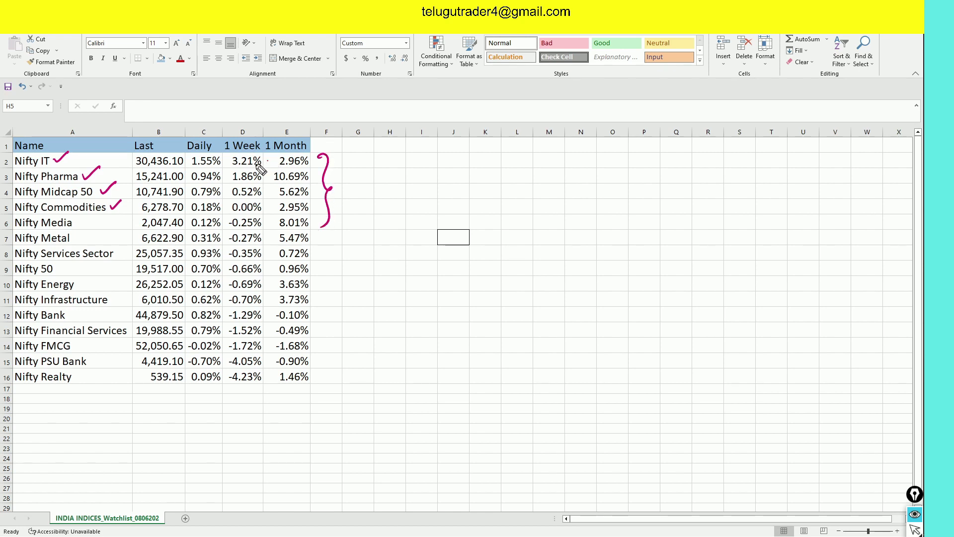
{"action": "left_click_drag", "start_coordinate": [228, 157], "coordinate": [225, 222]}
{"action": "key", "text": "e"}
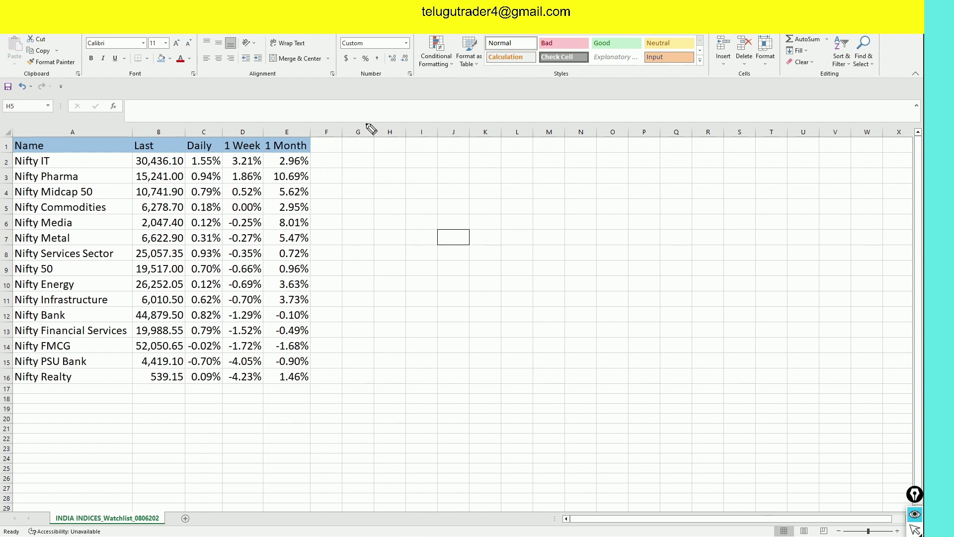
{"action": "left_click_drag", "start_coordinate": [383, 110], "coordinate": [392, 112]}
{"action": "key", "text": "ctrl+shift+7"}
{"action": "key", "text": "ctrl+shift+2"}
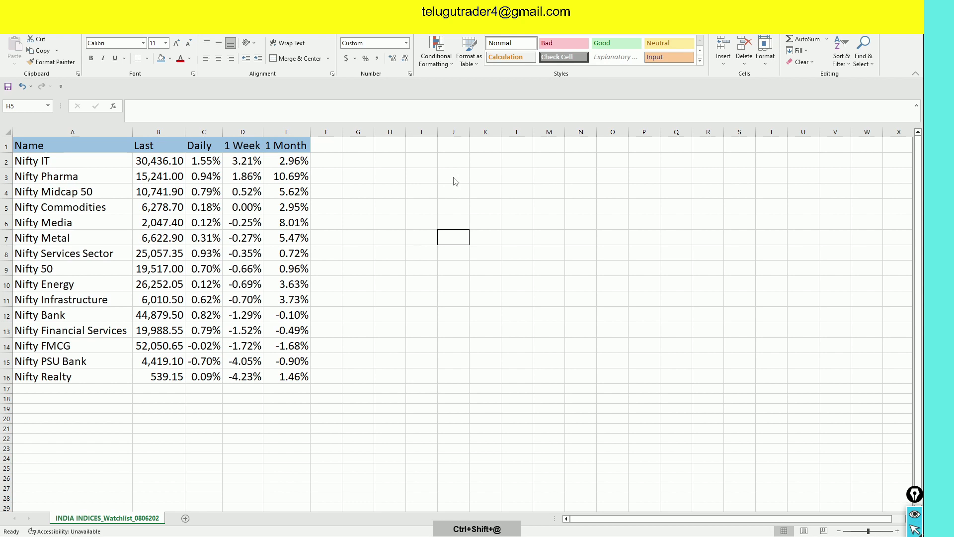
Sort the index table by the 1 Month column from largest to smallest, expanding the selection to all columns
{"action": "left_click", "coordinate": [293, 133]}
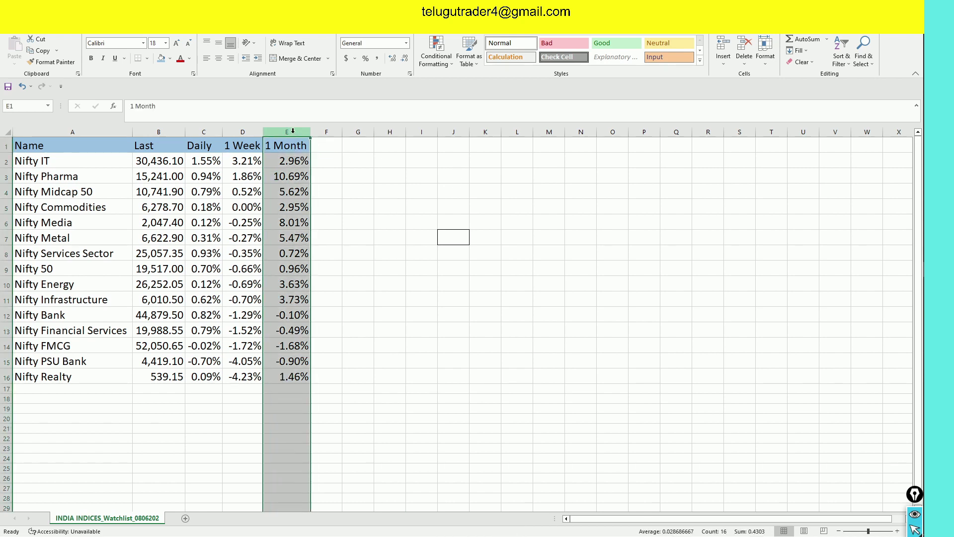
{"action": "left_click", "coordinate": [847, 54]}
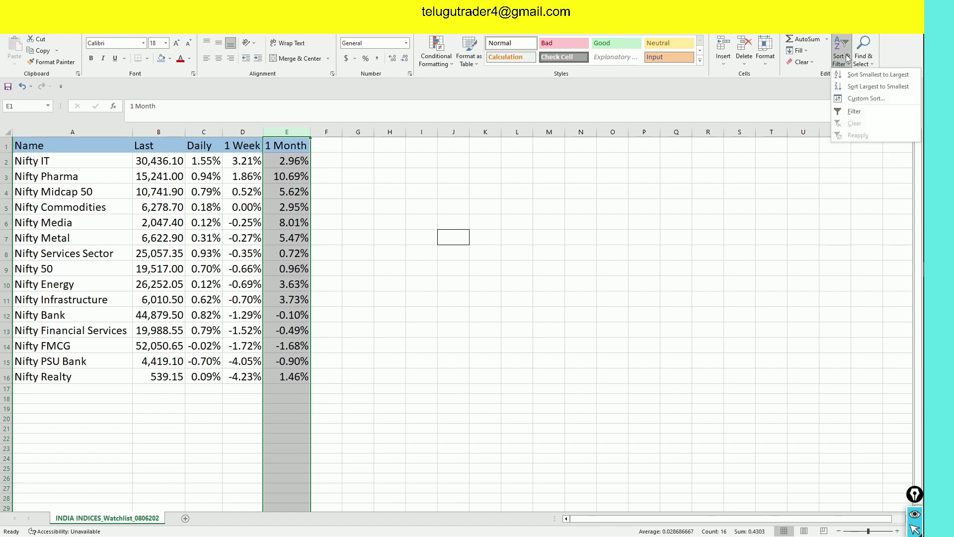
{"action": "left_click", "coordinate": [858, 87]}
{"action": "left_click", "coordinate": [625, 226]}
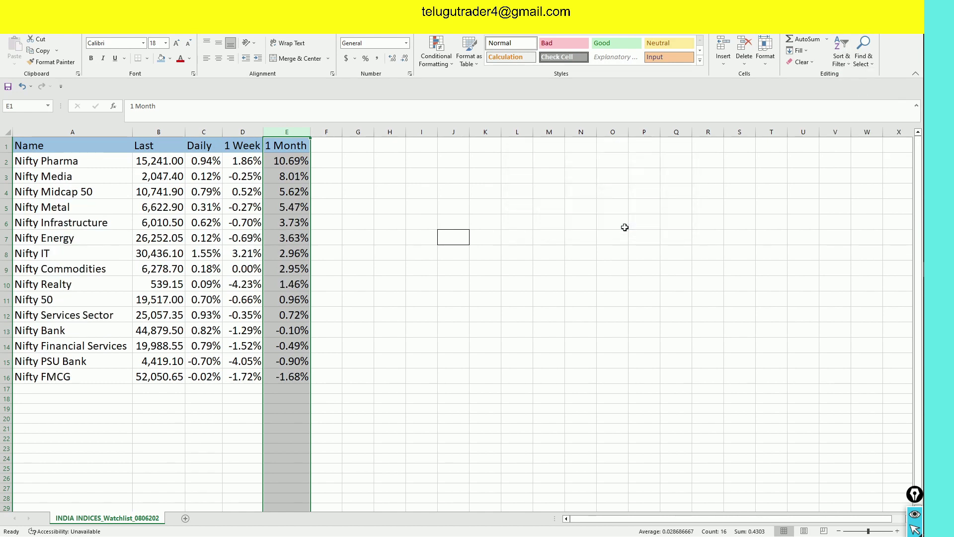
{"action": "left_click", "coordinate": [625, 227]}
Mark Nifty Pharma's 1 Month value and the names from Nifty Media to Nifty Infrastructure with ticks and hashes, and clear the ink
{"action": "key", "text": "ctrl+shift+numbersign"}
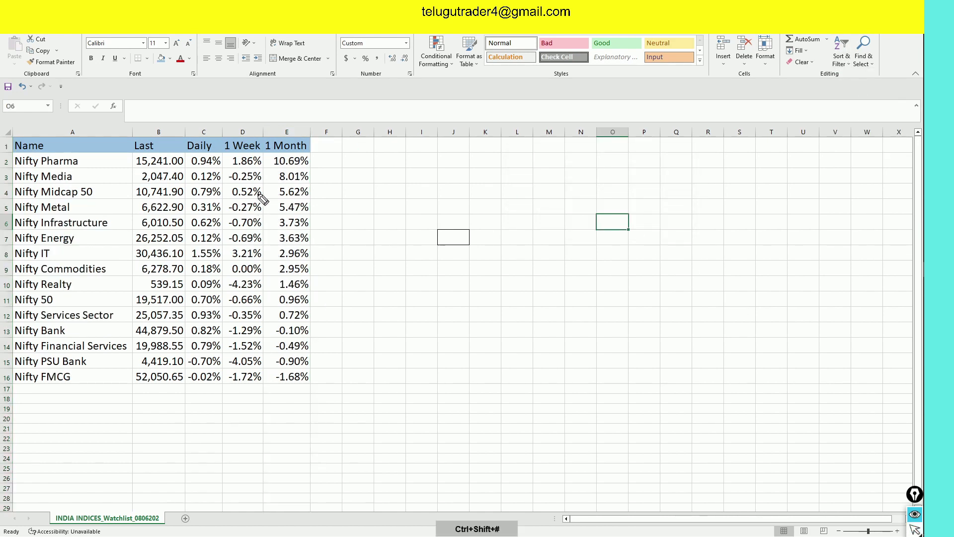
{"action": "left_click_drag", "start_coordinate": [319, 158], "coordinate": [345, 142]}
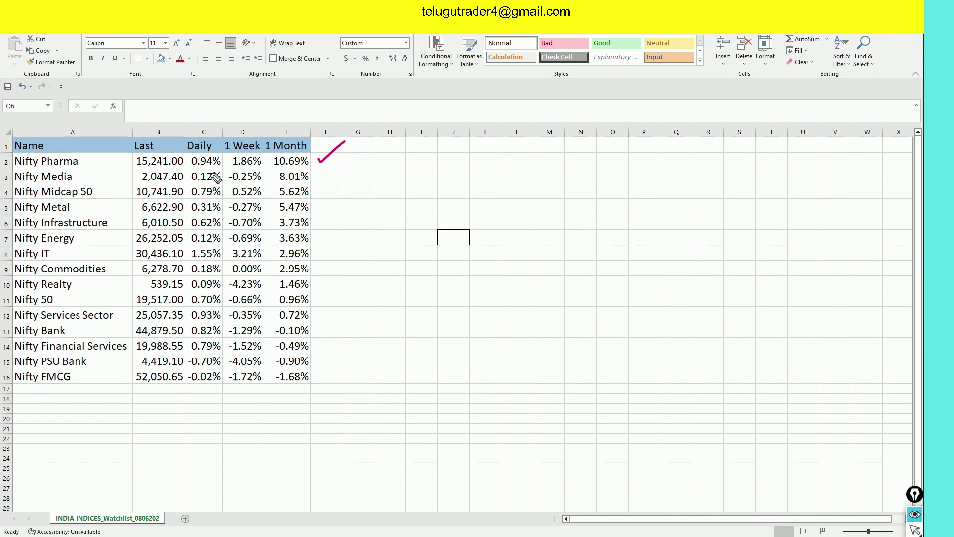
{"action": "left_click_drag", "start_coordinate": [263, 162], "coordinate": [269, 163]}
{"action": "mouse_move", "coordinate": [77, 176]}
{"action": "left_mouse_down"}
{"action": "mouse_move", "coordinate": [89, 170]}
{"action": "mouse_move", "coordinate": [112, 185]}
{"action": "mouse_move", "coordinate": [82, 211]}
{"action": "mouse_move", "coordinate": [91, 202]}
{"action": "left_mouse_up"}
{"action": "left_click_drag", "start_coordinate": [3, 204], "coordinate": [4, 217]}
{"action": "left_click_drag", "start_coordinate": [6, 203], "coordinate": [7, 217]}
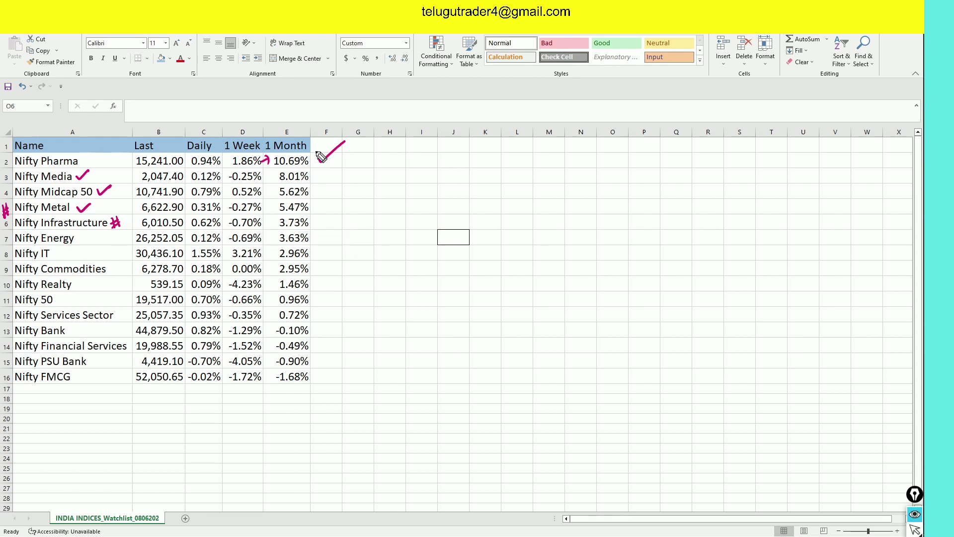
{"action": "key", "text": "ctrl+shift+7"}
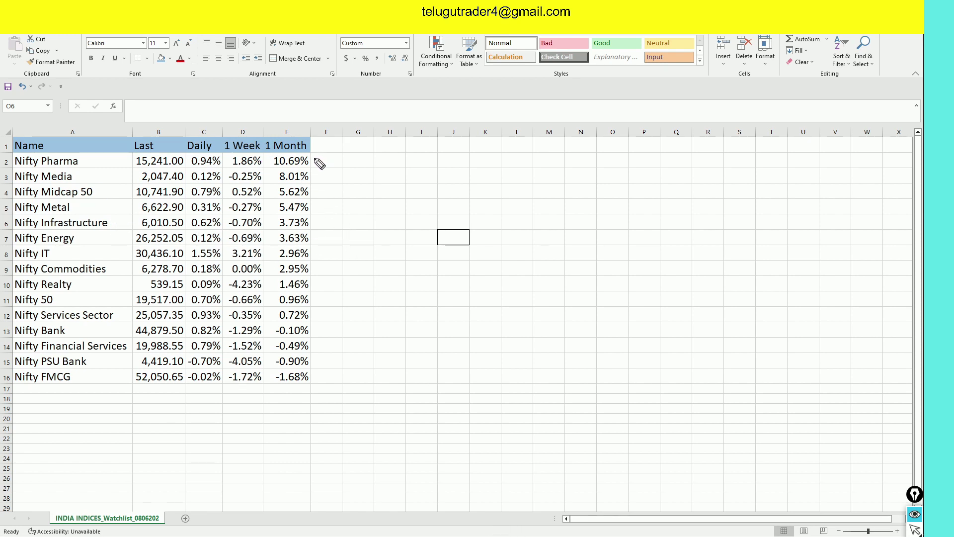
Bracket and tick Nifty Pharma, Nifty Media and Nifty Midcap 50, and handwrite an underlined "S Bullish" beside them
{"action": "left_click_drag", "start_coordinate": [315, 157], "coordinate": [317, 196]}
{"action": "mouse_move", "coordinate": [82, 161]}
{"action": "left_mouse_down"}
{"action": "mouse_move", "coordinate": [97, 152]}
{"action": "mouse_move", "coordinate": [110, 185]}
{"action": "mouse_move", "coordinate": [118, 177]}
{"action": "mouse_move", "coordinate": [119, 199]}
{"action": "left_mouse_up"}
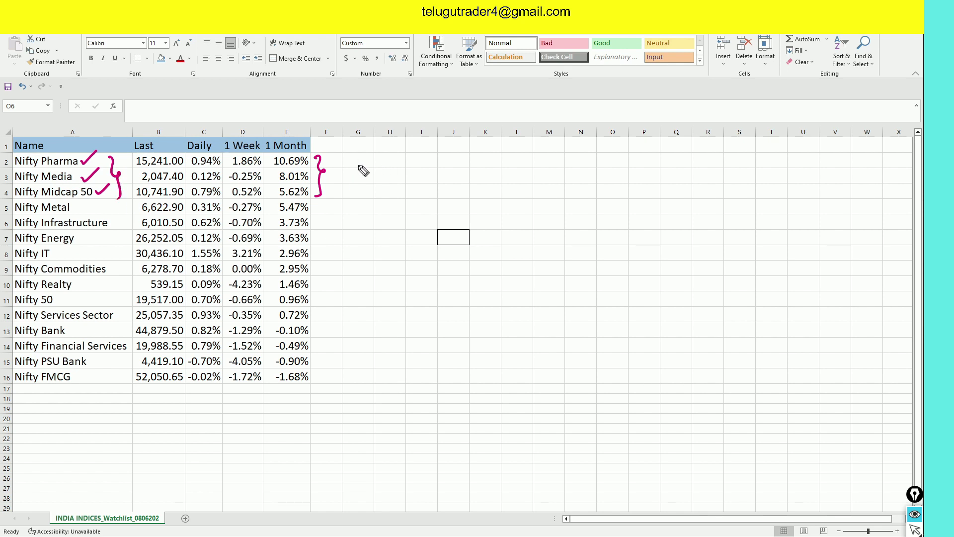
{"action": "mouse_move", "coordinate": [376, 176]}
{"action": "left_mouse_down"}
{"action": "mouse_move", "coordinate": [372, 197]}
{"action": "mouse_move", "coordinate": [422, 169]}
{"action": "mouse_move", "coordinate": [437, 148]}
{"action": "mouse_move", "coordinate": [470, 137]}
{"action": "mouse_move", "coordinate": [464, 156]}
{"action": "left_mouse_up"}
{"action": "left_click_drag", "start_coordinate": [401, 207], "coordinate": [499, 145]}
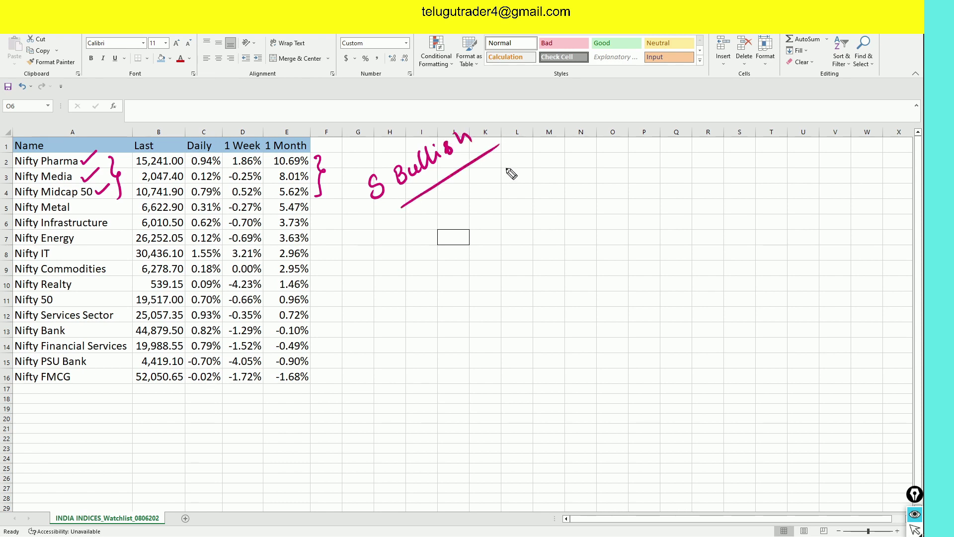
{"action": "left_click_drag", "start_coordinate": [328, 158], "coordinate": [348, 146]}
{"action": "mouse_move", "coordinate": [266, 166]}
{"action": "left_mouse_down"}
{"action": "mouse_move", "coordinate": [279, 155]}
{"action": "mouse_move", "coordinate": [284, 187]}
{"action": "left_mouse_up"}
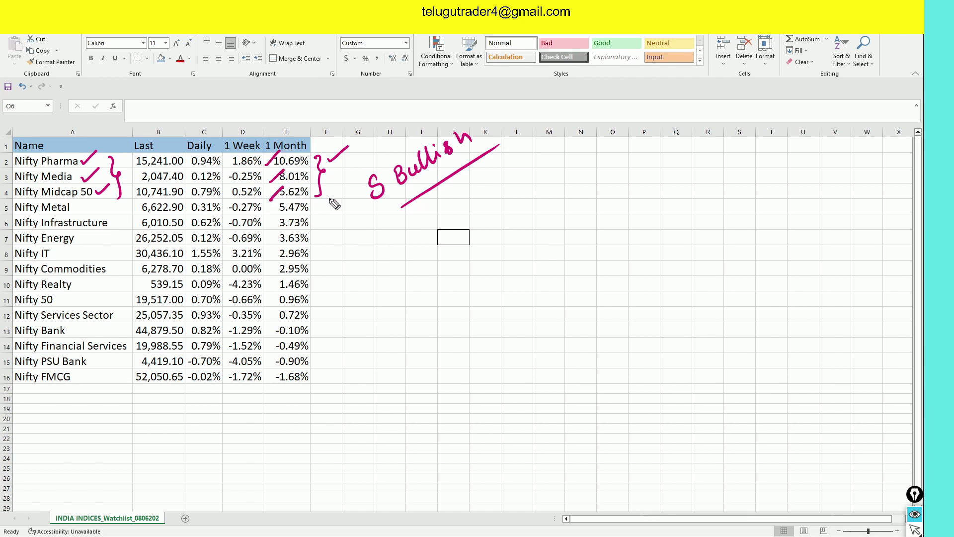
{"action": "left_click_drag", "start_coordinate": [390, 224], "coordinate": [421, 202]}
Bracket and tick Nifty Financial Services and Nifty PSU Bank, and point an arrow from the Nifty FMCG row to an underlined "FMCG" with down arrows nearby
{"action": "left_click_drag", "start_coordinate": [313, 343], "coordinate": [317, 365]}
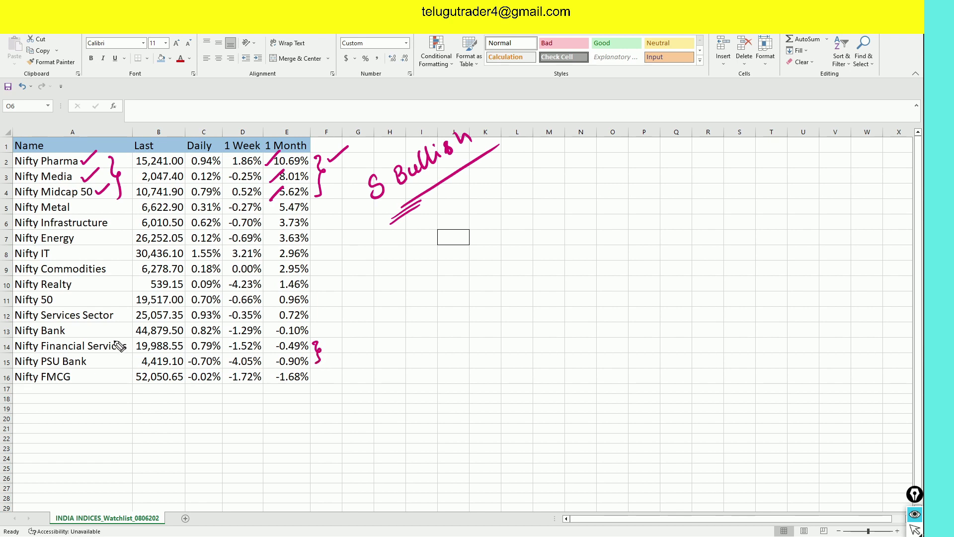
{"action": "mouse_move", "coordinate": [113, 342]}
{"action": "left_mouse_down"}
{"action": "mouse_move", "coordinate": [124, 333]}
{"action": "mouse_move", "coordinate": [102, 365]}
{"action": "mouse_move", "coordinate": [119, 350]}
{"action": "left_mouse_up"}
{"action": "left_click_drag", "start_coordinate": [313, 378], "coordinate": [405, 338]}
{"action": "left_click_drag", "start_coordinate": [357, 380], "coordinate": [430, 326]}
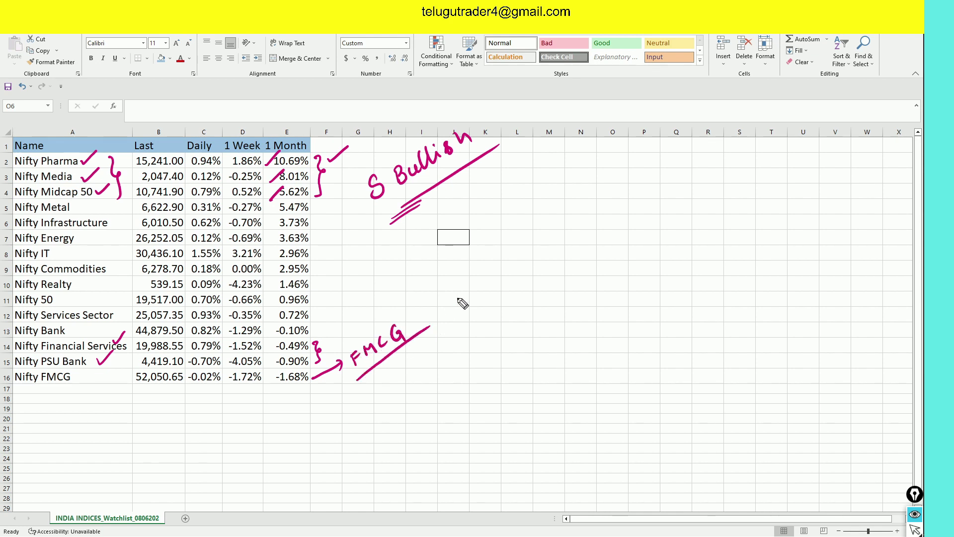
{"action": "mouse_move", "coordinate": [506, 252]}
{"action": "left_mouse_down"}
{"action": "mouse_move", "coordinate": [511, 271]}
{"action": "mouse_move", "coordinate": [520, 268]}
{"action": "left_mouse_up"}
{"action": "left_click_drag", "start_coordinate": [559, 240], "coordinate": [584, 227]}
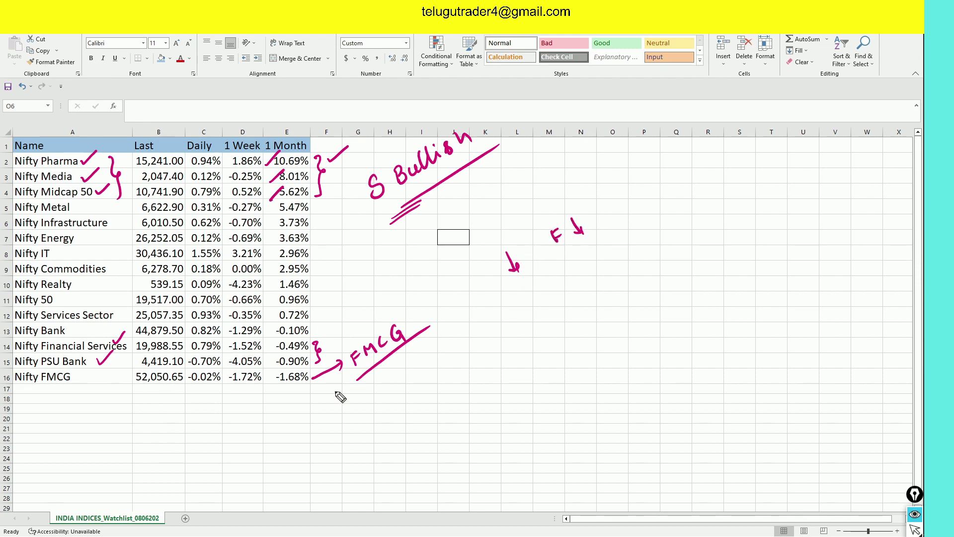
{"action": "left_click_drag", "start_coordinate": [83, 383], "coordinate": [92, 377]}
Add an upward arrow at Nifty Pharma and a second top-three bracket, circle and tick "S Bullish", and clear all ink
{"action": "left_click_drag", "start_coordinate": [86, 166], "coordinate": [113, 145]}
{"action": "left_click_drag", "start_coordinate": [328, 158], "coordinate": [336, 197]}
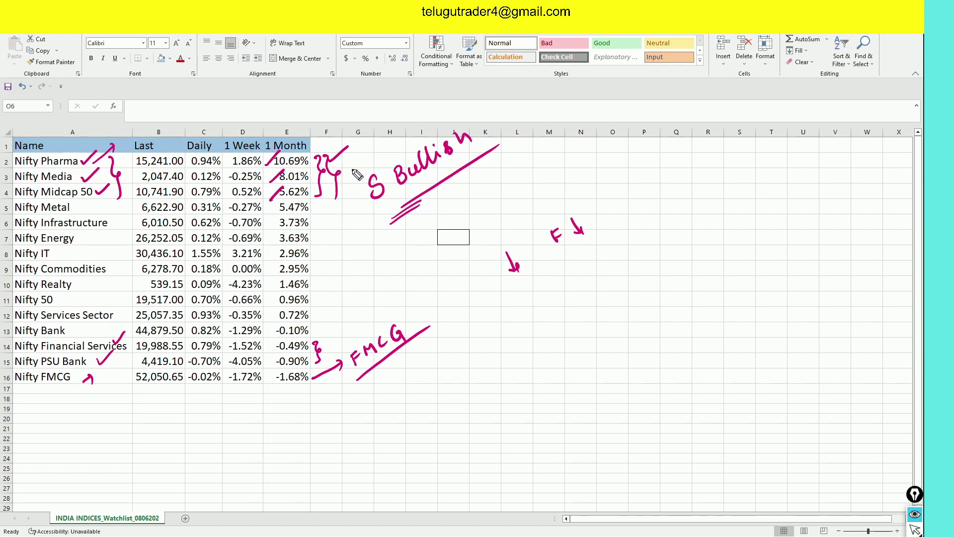
{"action": "mouse_move", "coordinate": [418, 129]}
{"action": "left_mouse_down"}
{"action": "mouse_move", "coordinate": [392, 234]}
{"action": "mouse_move", "coordinate": [402, 126]}
{"action": "left_mouse_up"}
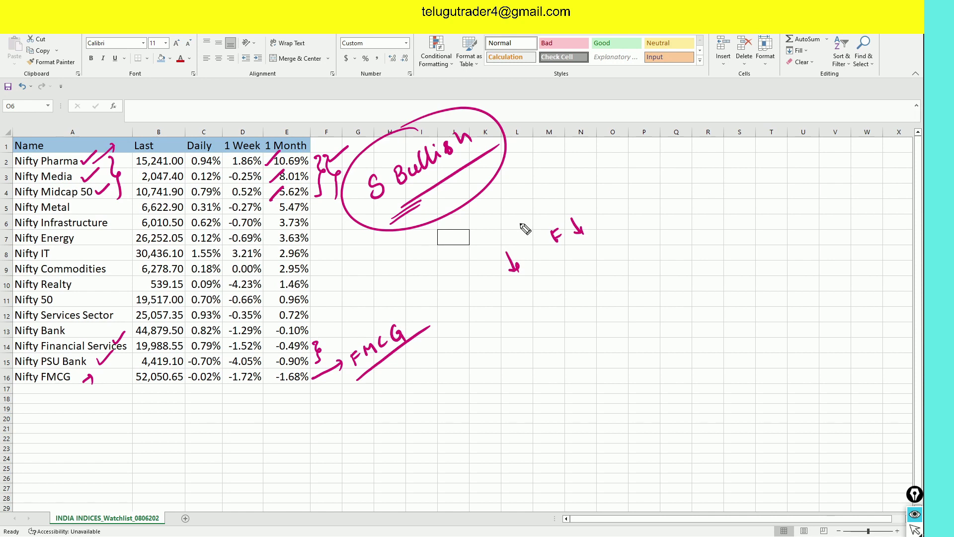
{"action": "left_click_drag", "start_coordinate": [514, 139], "coordinate": [550, 110]}
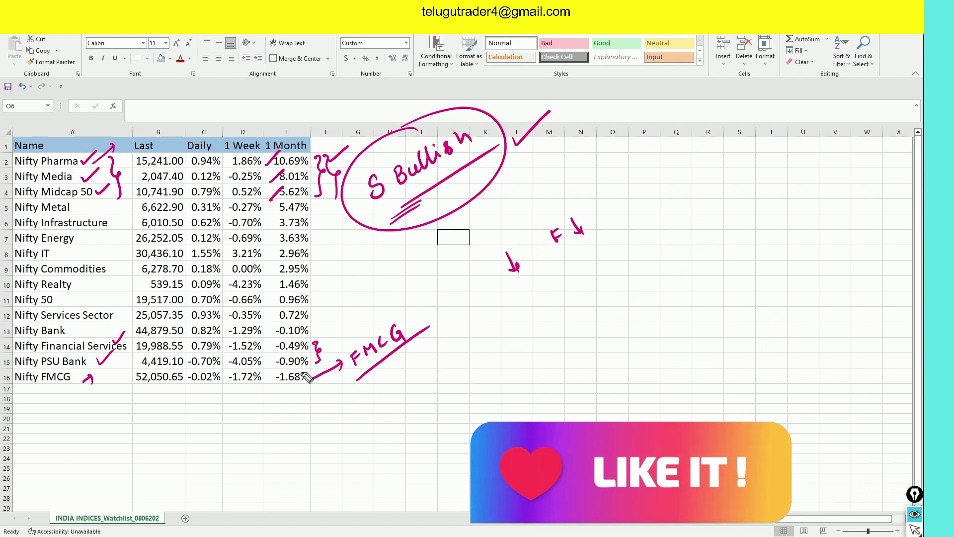
{"action": "key", "text": "ctrl+shift+7"}
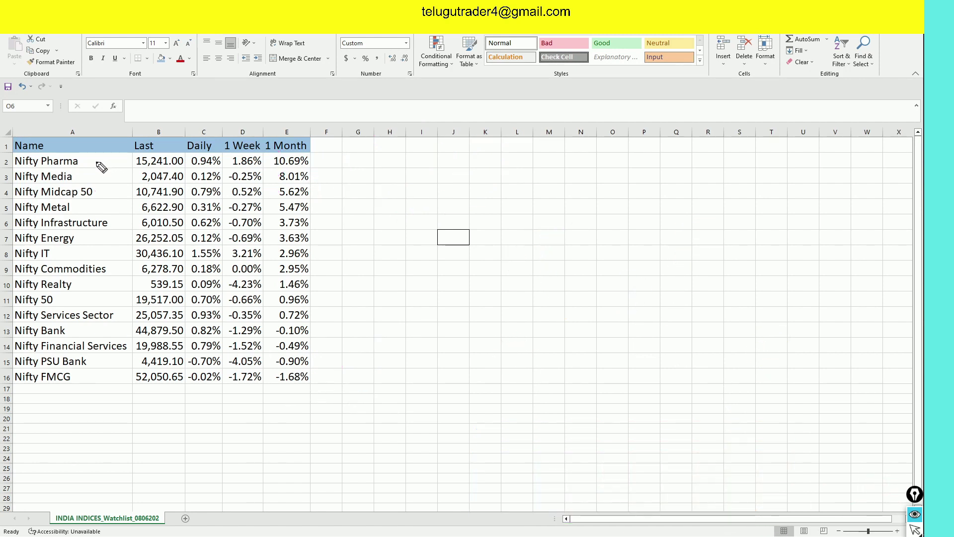
Mark Nifty Pharma with a handwritten hash and a tick beside its name
{"action": "mouse_move", "coordinate": [96, 150]}
{"action": "left_mouse_down"}
{"action": "mouse_move", "coordinate": [92, 167]}
{"action": "mouse_move", "coordinate": [102, 157]}
{"action": "left_mouse_up"}
{"action": "left_click_drag", "start_coordinate": [87, 166], "coordinate": [124, 142]}
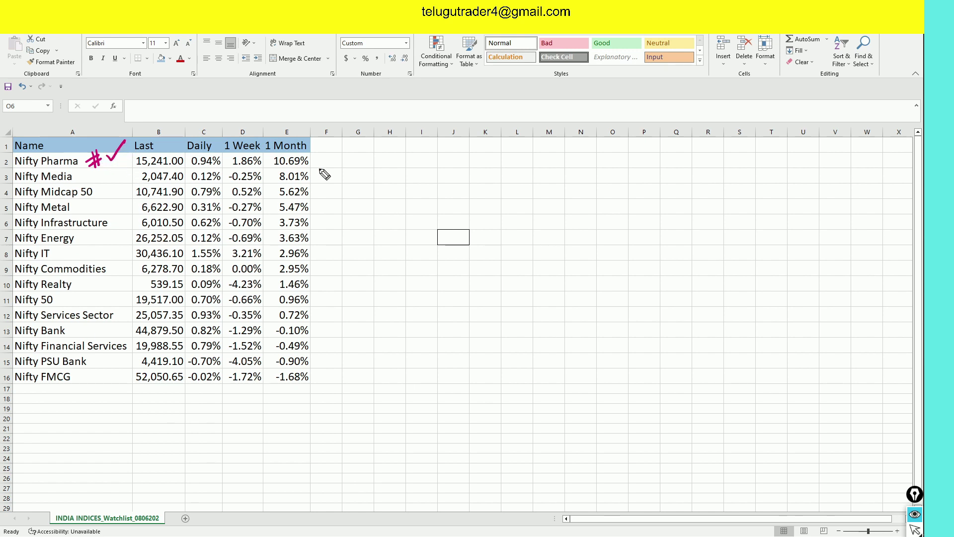
Add a tick and small brackets beside the Nifty Pharma row, and handwrite an underlined "2 stocks" in the empty cells
{"action": "left_click_drag", "start_coordinate": [323, 164], "coordinate": [355, 144]}
{"action": "left_click_drag", "start_coordinate": [121, 169], "coordinate": [125, 180]}
{"action": "left_click_drag", "start_coordinate": [320, 155], "coordinate": [317, 175]}
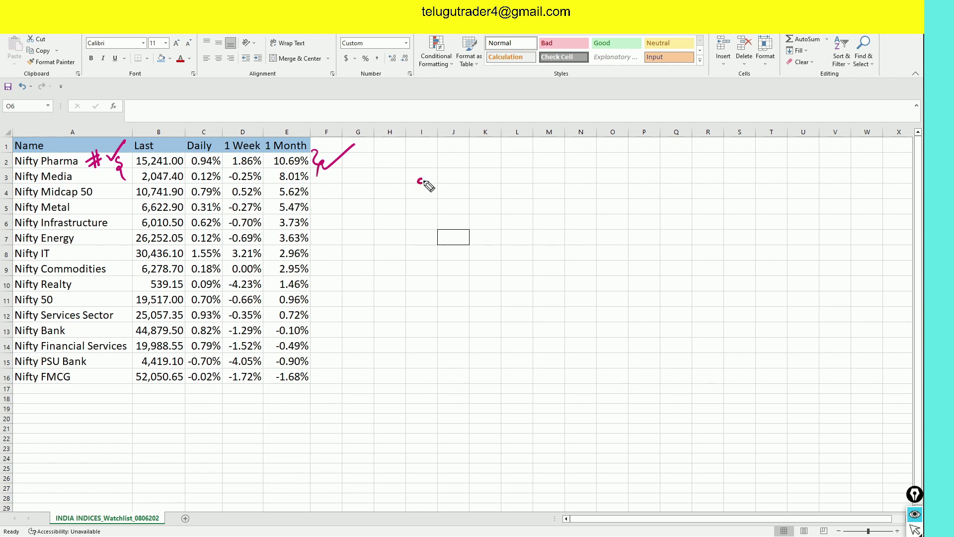
{"action": "left_click_drag", "start_coordinate": [423, 181], "coordinate": [430, 196]}
{"action": "mouse_move", "coordinate": [435, 174]}
{"action": "left_mouse_down"}
{"action": "mouse_move", "coordinate": [451, 184]}
{"action": "mouse_move", "coordinate": [476, 166]}
{"action": "left_mouse_up"}
{"action": "left_click_drag", "start_coordinate": [417, 223], "coordinate": [490, 184]}
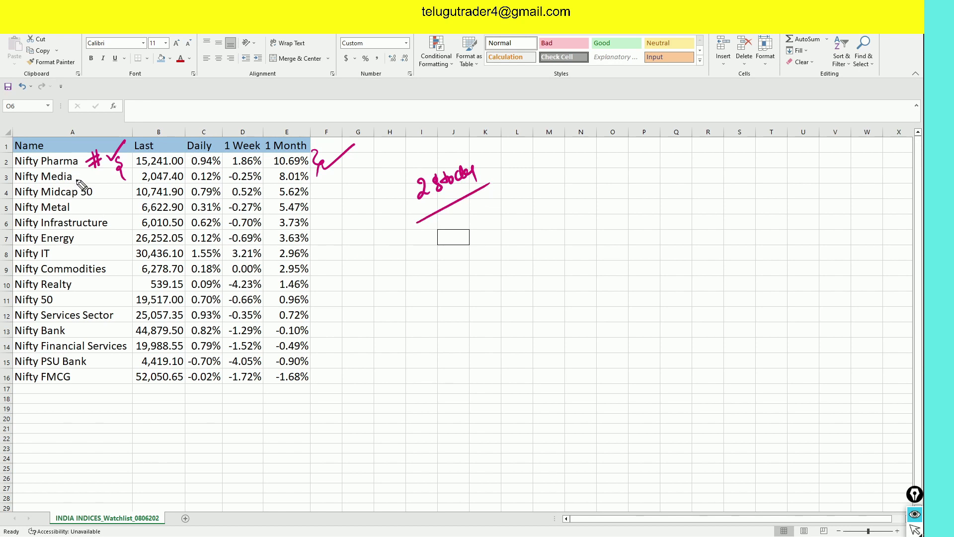
Mark Nifty Media and Nifty Midcap 50 each with a circled 2, and add a bracket and a long tick beside the top three rows
{"action": "mouse_move", "coordinate": [76, 180]}
{"action": "left_mouse_down"}
{"action": "mouse_move", "coordinate": [98, 182]}
{"action": "mouse_move", "coordinate": [84, 179]}
{"action": "mouse_move", "coordinate": [108, 201]}
{"action": "left_mouse_up"}
{"action": "left_click_drag", "start_coordinate": [105, 186], "coordinate": [99, 187]}
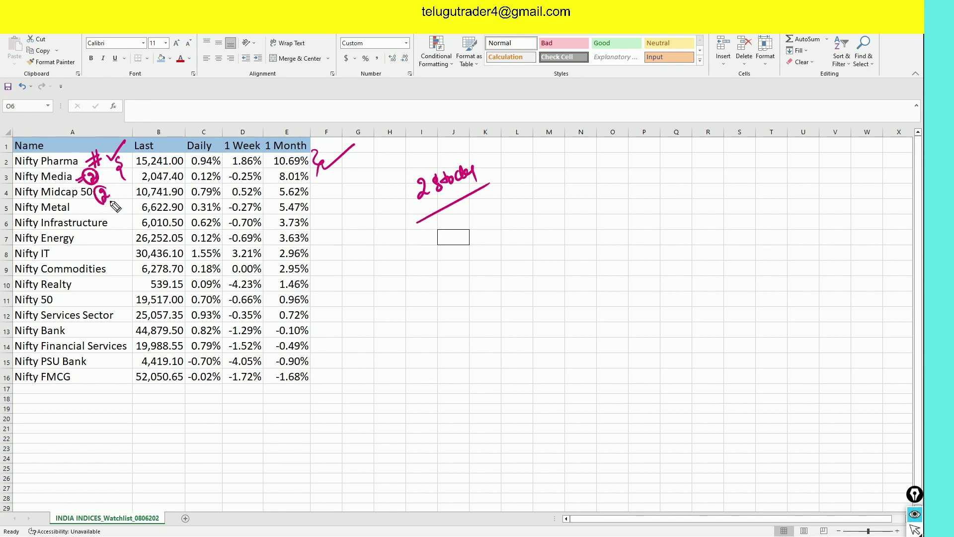
{"action": "left_click_drag", "start_coordinate": [354, 146], "coordinate": [359, 198]}
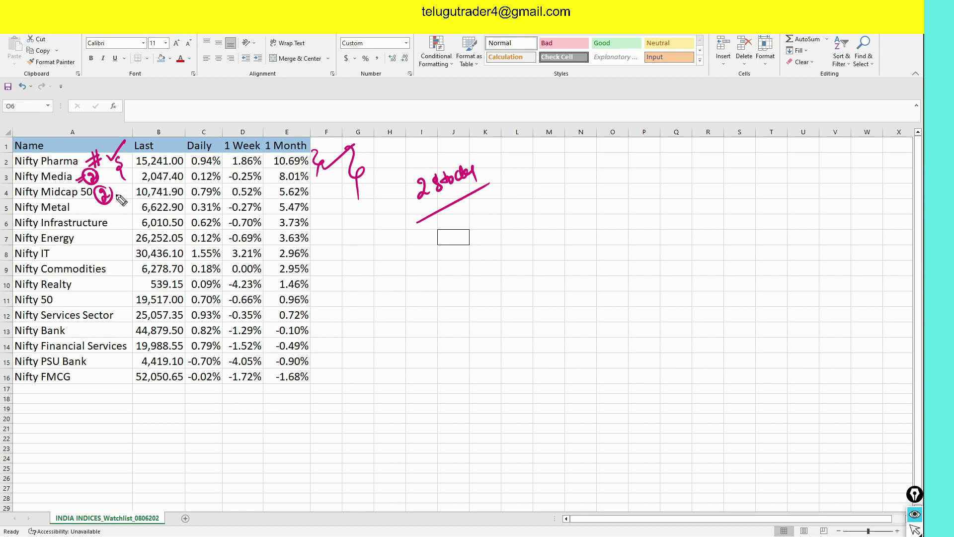
{"action": "left_click_drag", "start_coordinate": [116, 197], "coordinate": [160, 142]}
Tick Nifty FMCG and handwrite an underlined "Bearish" beside the weakest sectors' rows
{"action": "left_click_drag", "start_coordinate": [78, 380], "coordinate": [108, 362]}
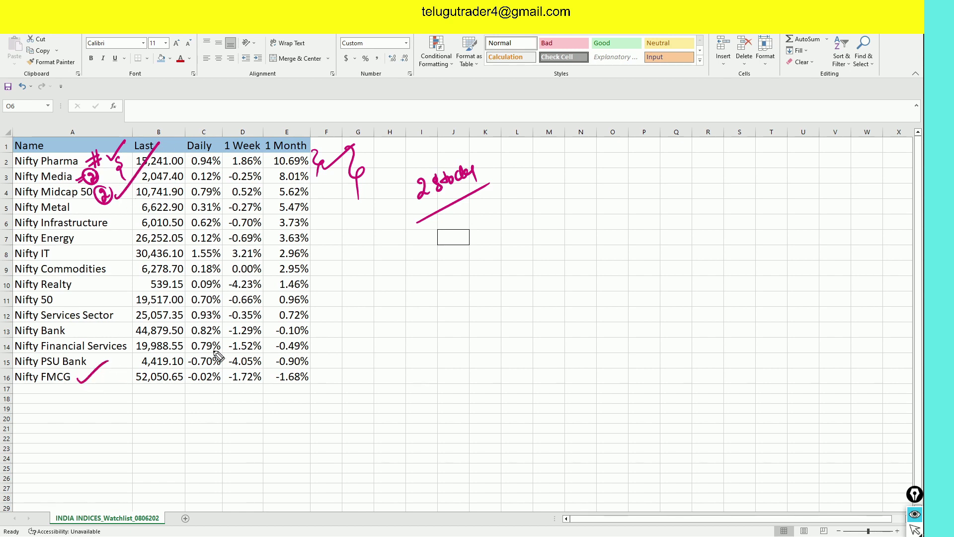
{"action": "mouse_move", "coordinate": [363, 363]}
{"action": "left_mouse_down"}
{"action": "mouse_move", "coordinate": [378, 347]}
{"action": "mouse_move", "coordinate": [420, 348]}
{"action": "mouse_move", "coordinate": [432, 327]}
{"action": "left_mouse_up"}
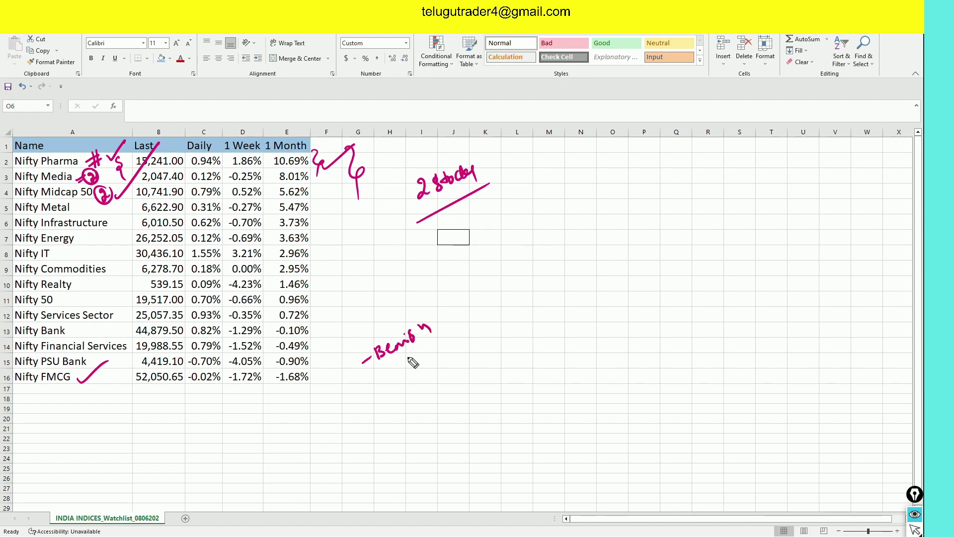
{"action": "left_click_drag", "start_coordinate": [364, 389], "coordinate": [458, 321]}
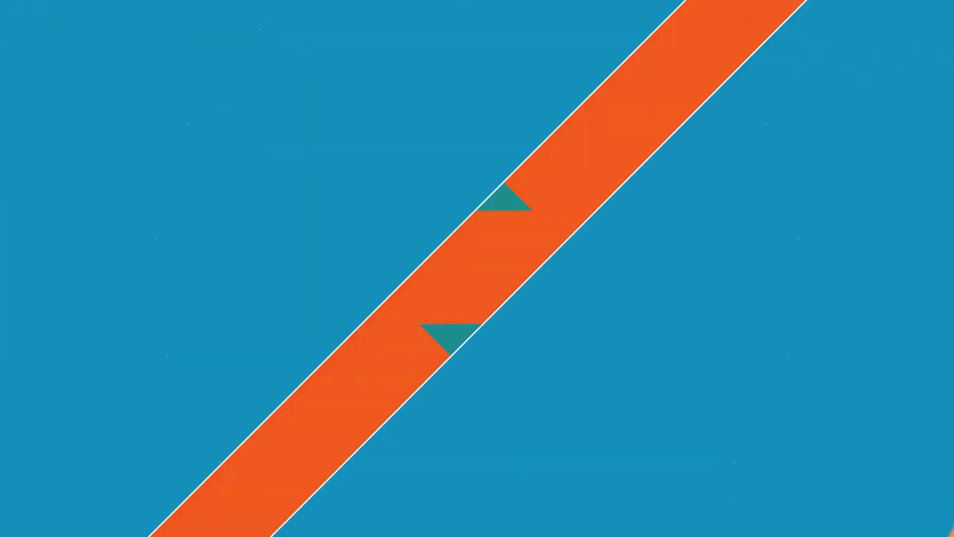